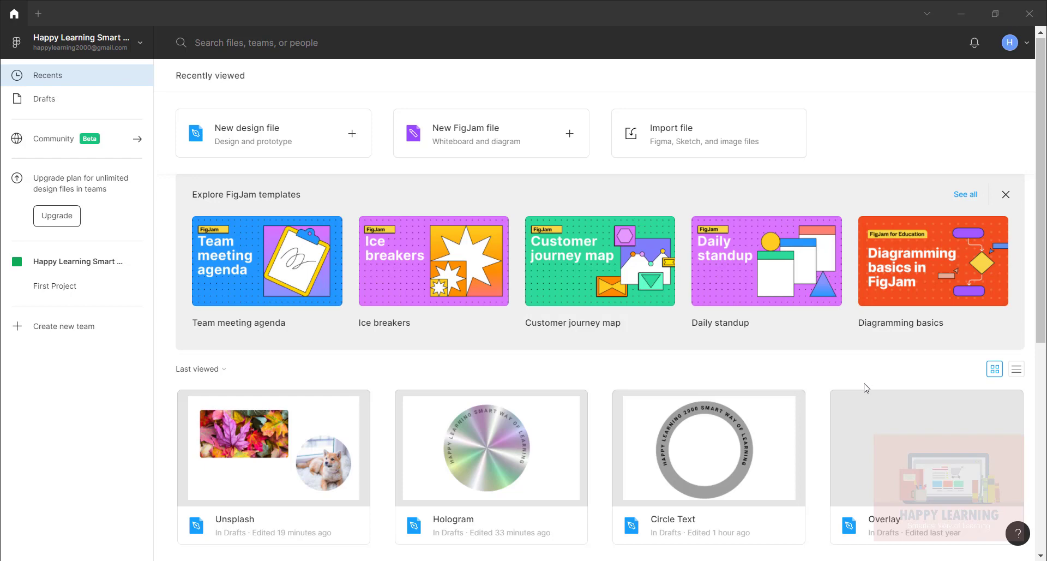
Step: Create a blank design file and search Community plugins for 'remove bg', showing Remove BG installed
click(39, 13)
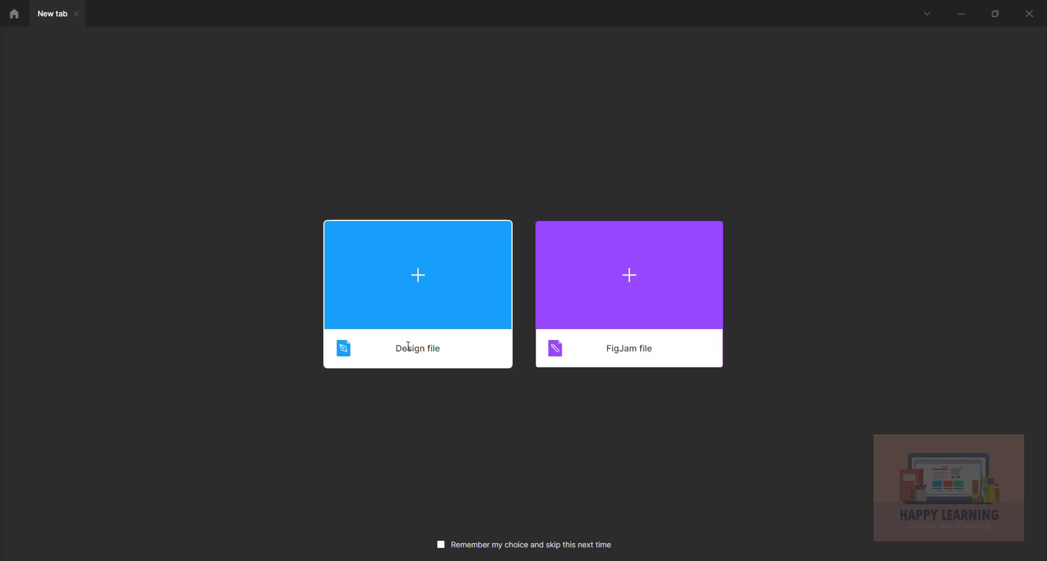
click(417, 275)
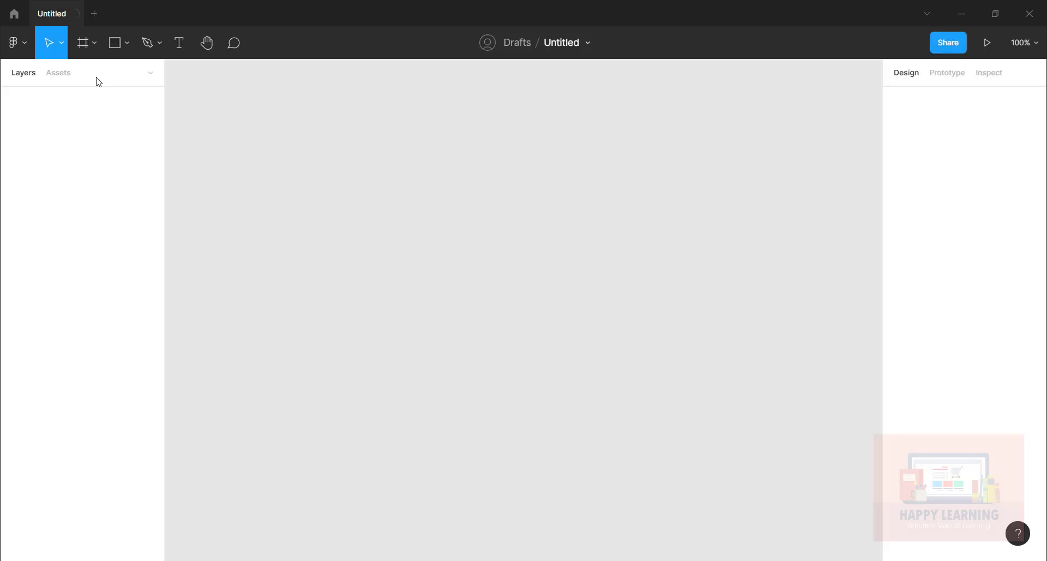
click(24, 41)
mouse_move(42, 230)
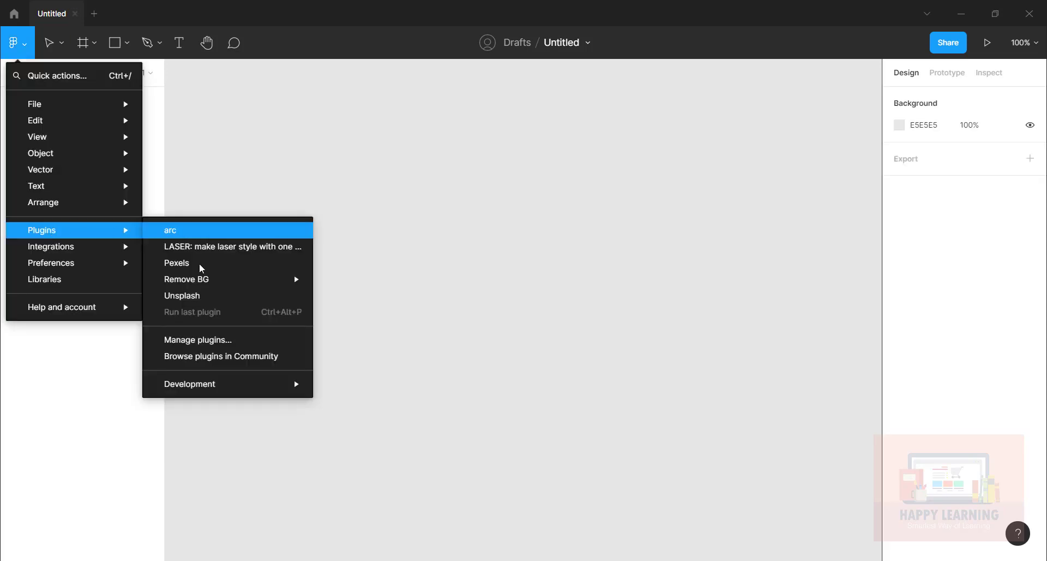
click(217, 357)
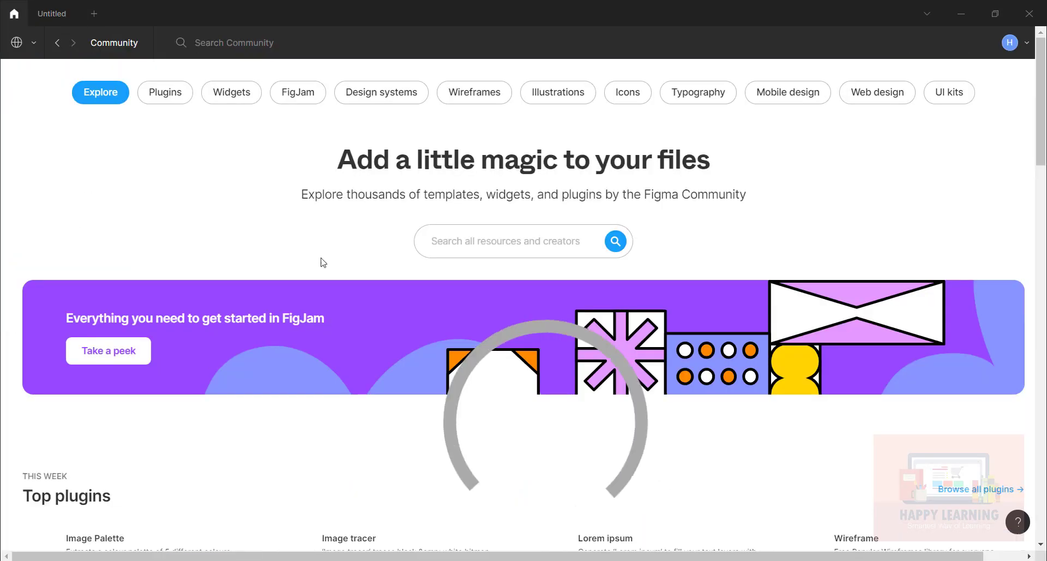
click(202, 44)
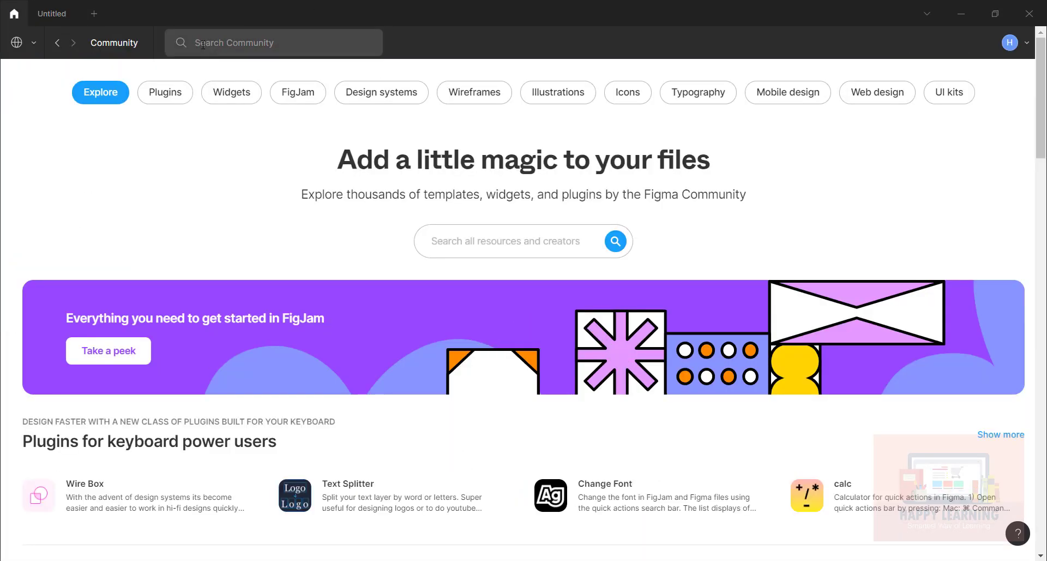
text(remove)
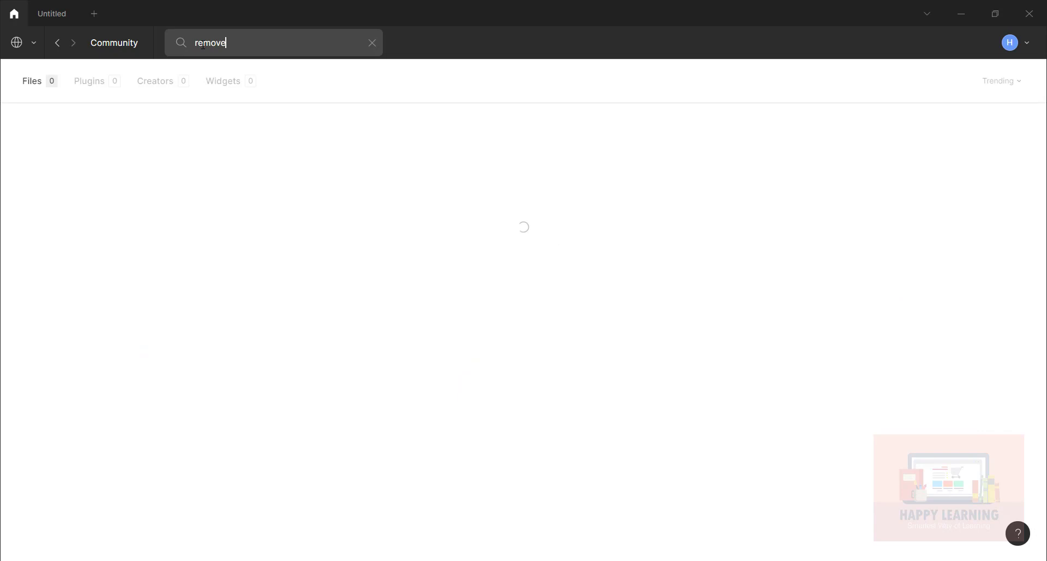
text( bg)
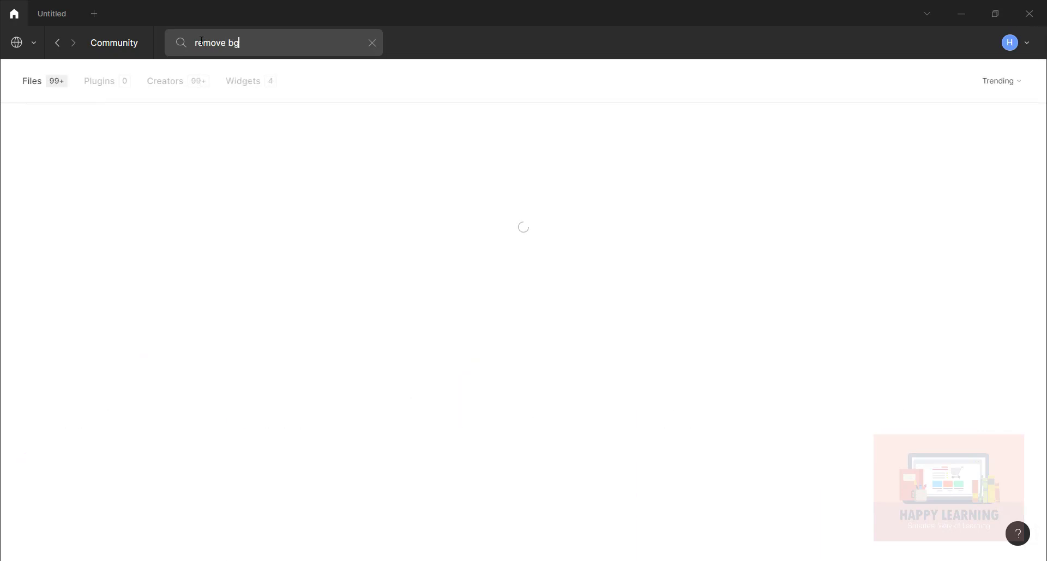
click(89, 86)
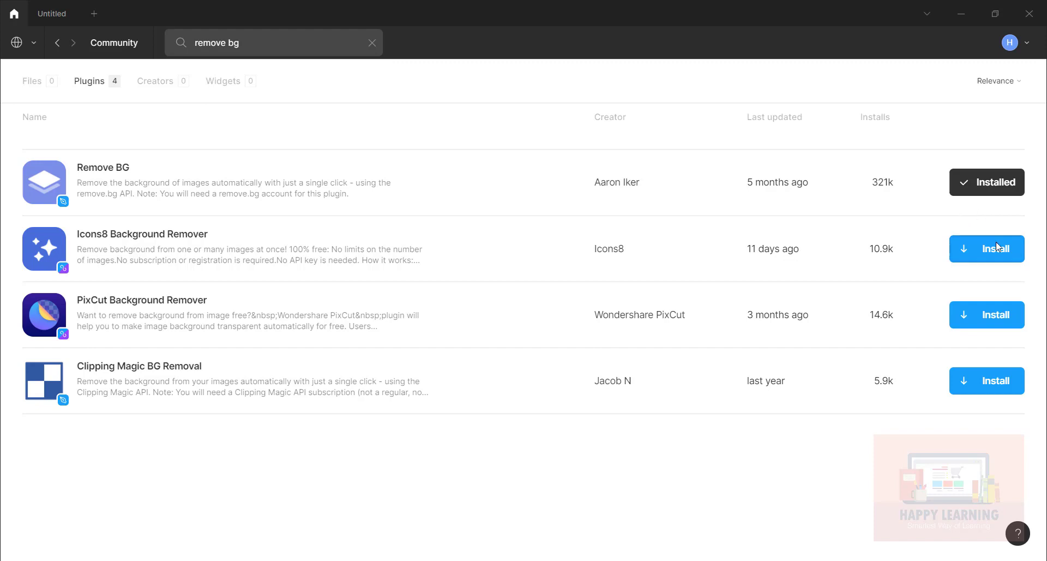
Step: Draw Frame 1 on the canvas at 869×559
click(52, 20)
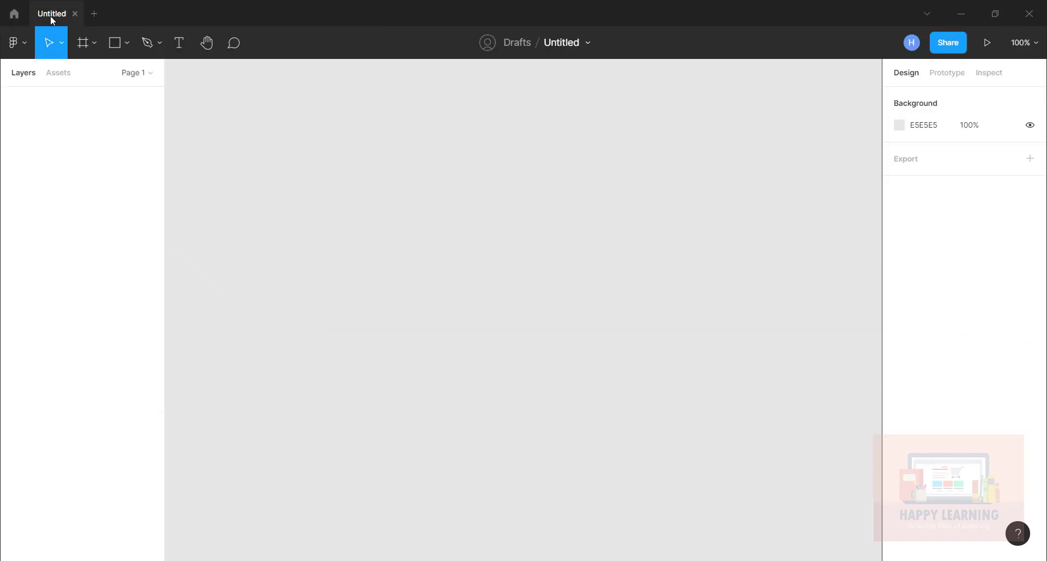
click(95, 44)
click(85, 76)
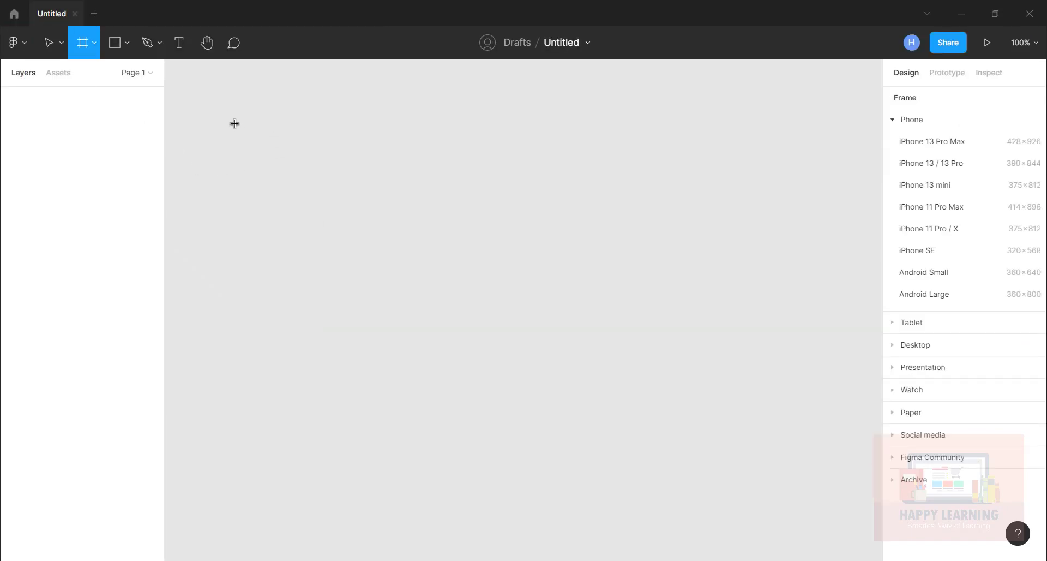
drag(228, 112, 695, 433)
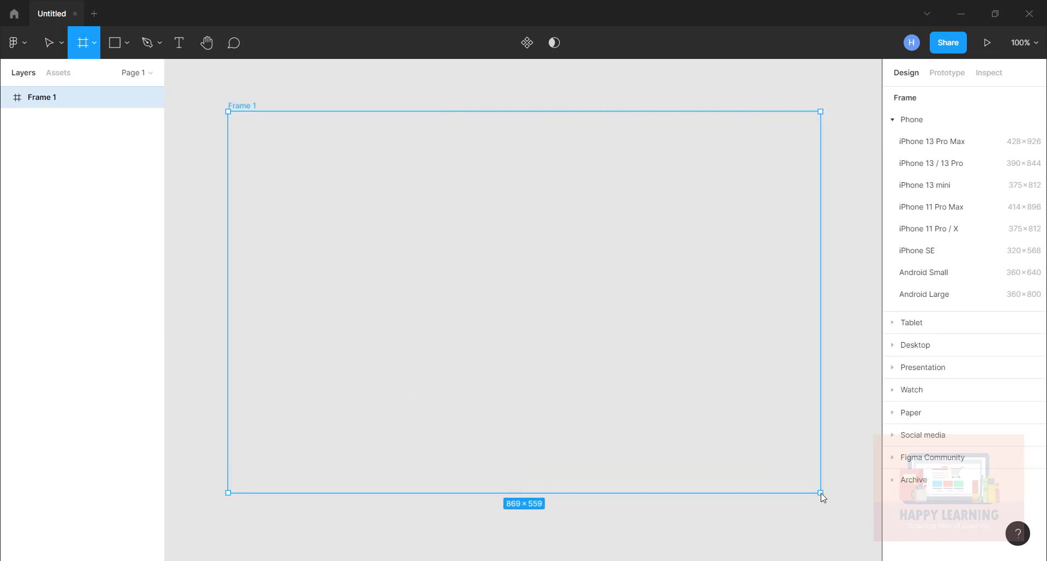
drag(761, 460, 821, 492)
click(337, 95)
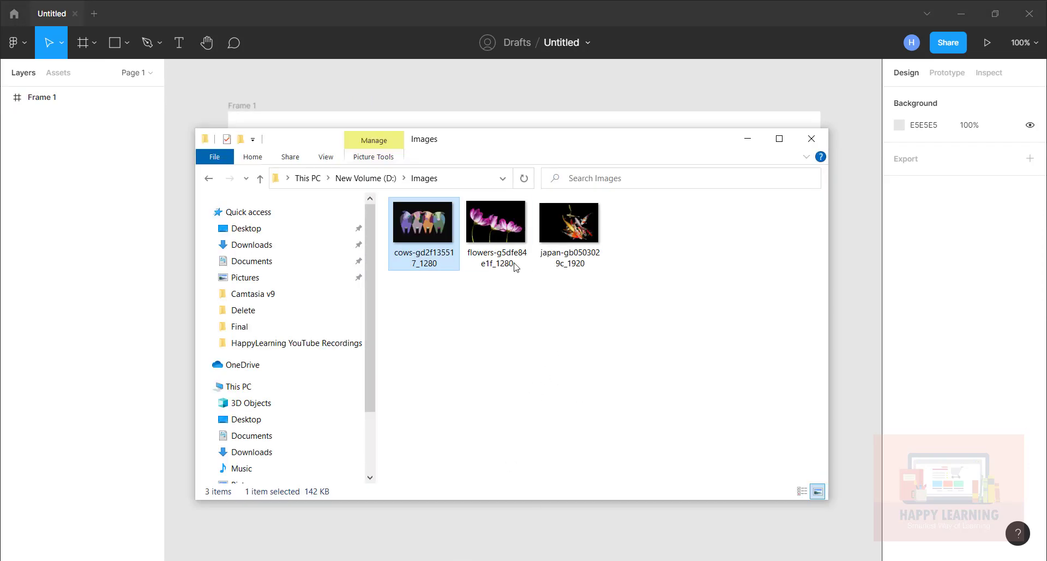
Step: Drop the cows image into Frame 1, resize it to 800 wide and centre it
drag(447, 137, 765, 168)
mouse_move(730, 256)
mouse_down()
mouse_move(446, 318)
mouse_move(513, 294)
mouse_up()
drag(905, 152, 905, 153)
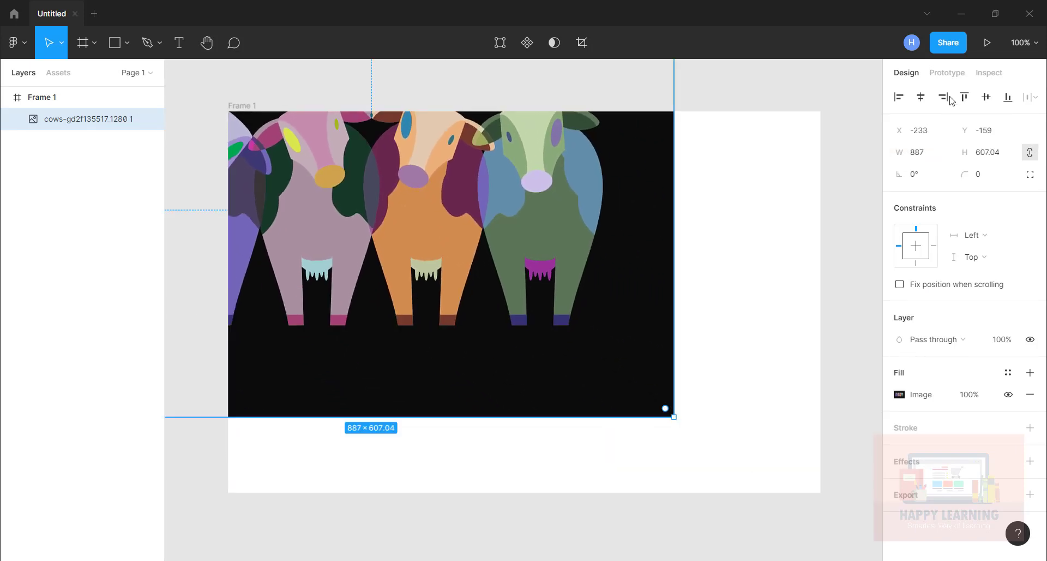
click(985, 99)
click(985, 99)
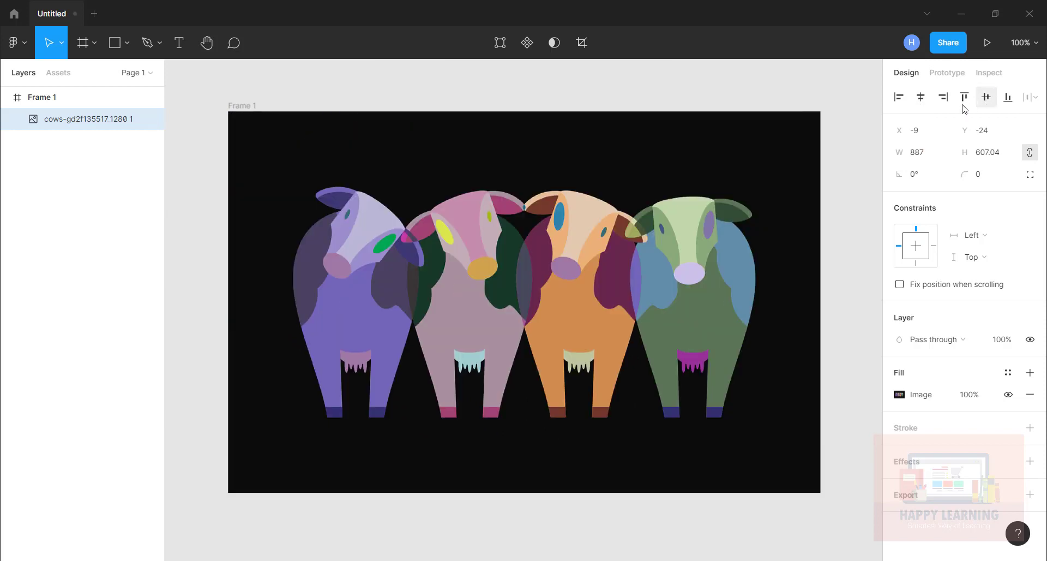
drag(901, 152, 816, 164)
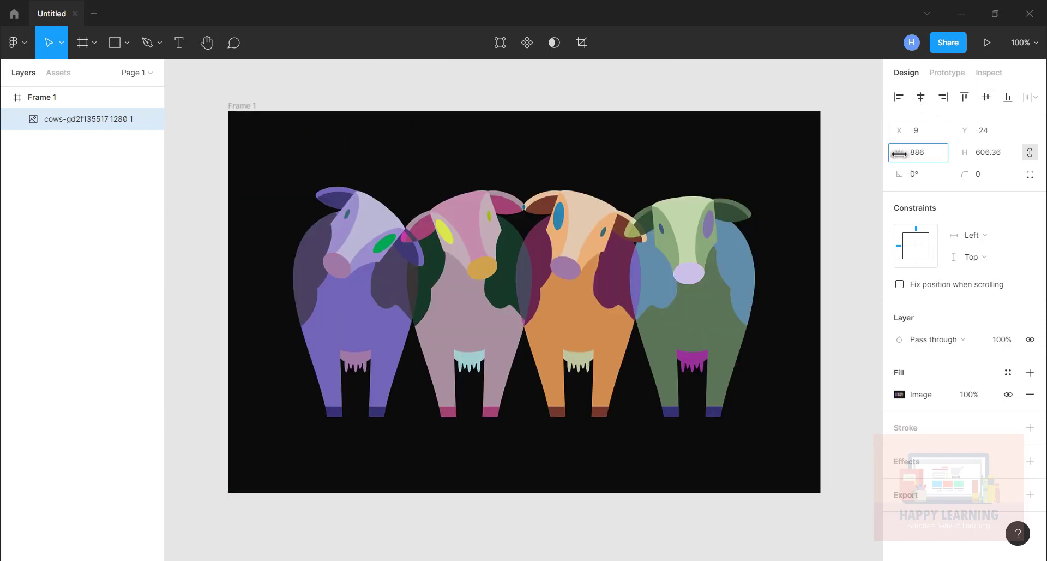
click(922, 97)
click(981, 98)
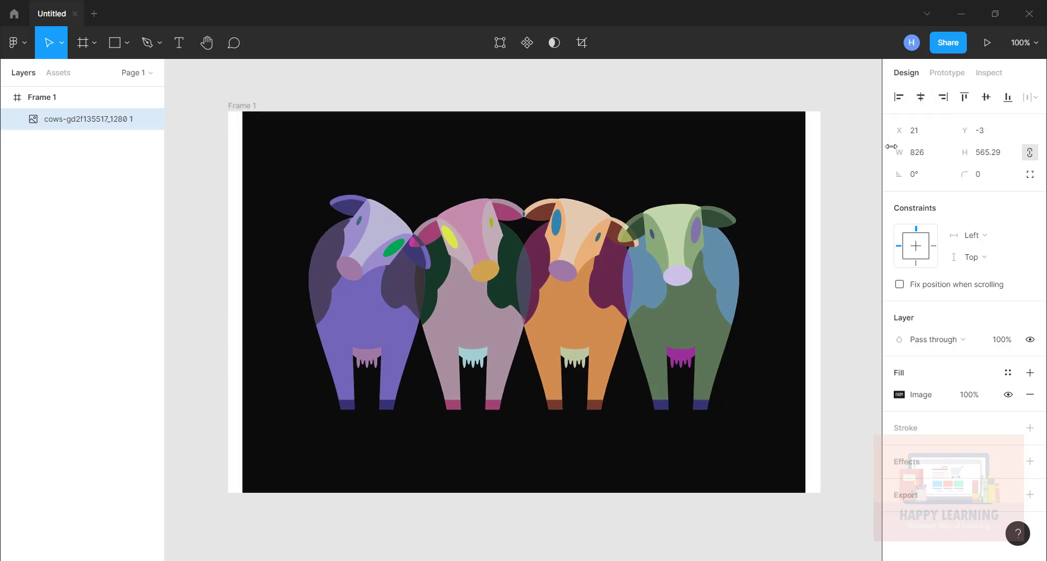
drag(897, 153, 854, 155)
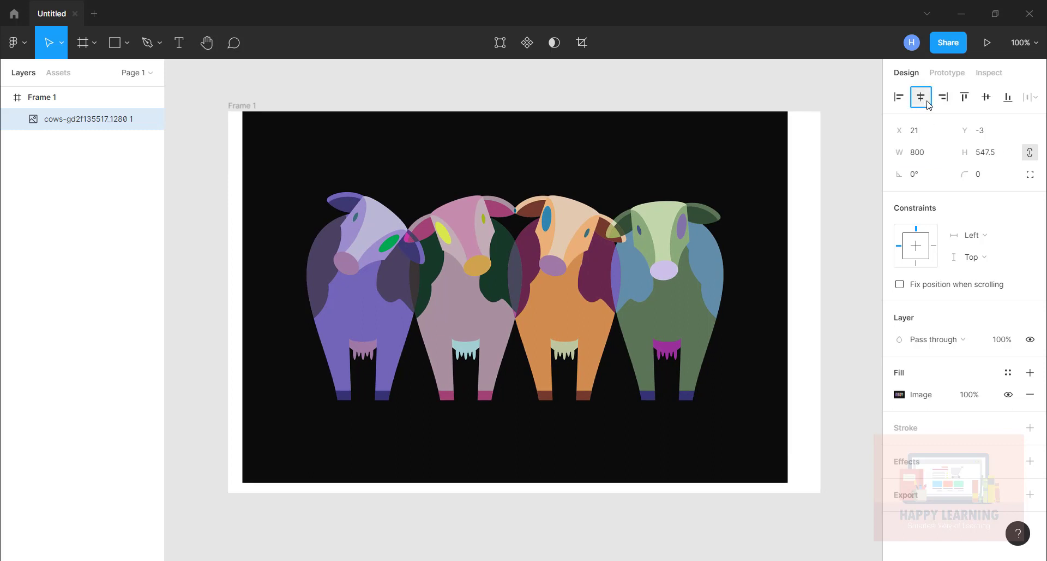
click(921, 97)
click(986, 97)
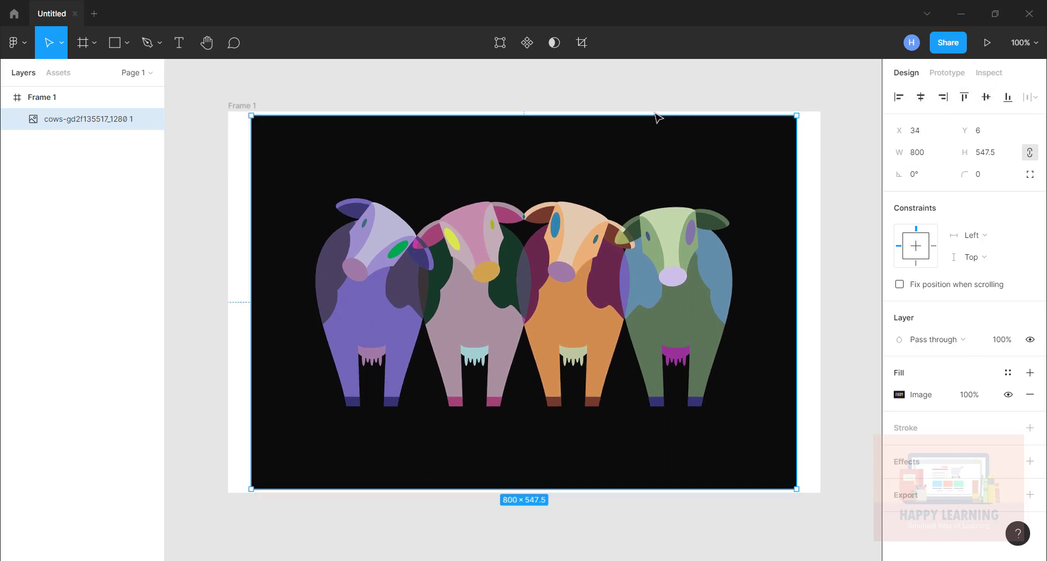
Step: Open Remove BG's Set API Key dialog and follow its link to the remove.bg website
click(24, 45)
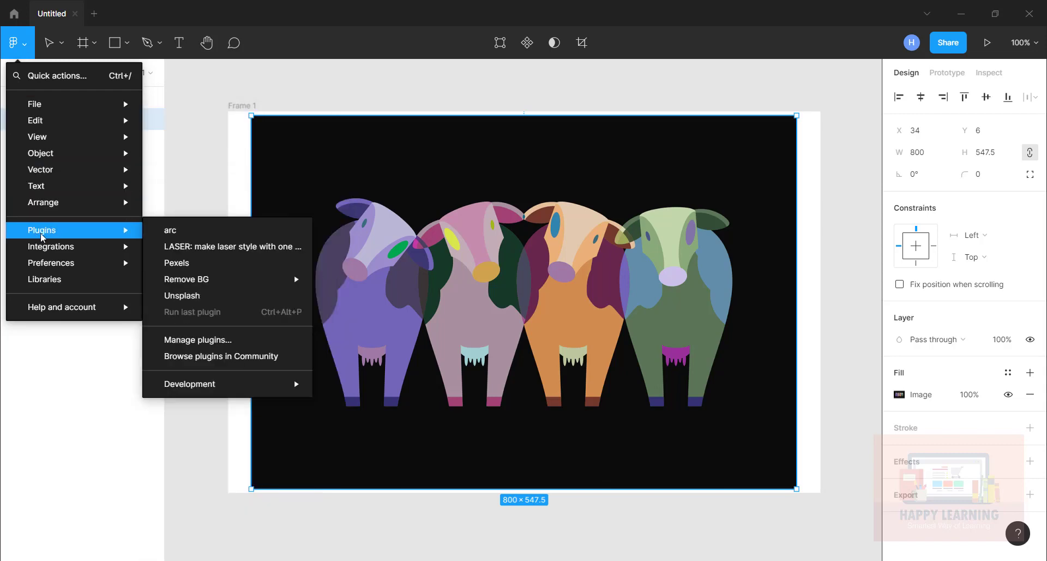
mouse_move(65, 230)
mouse_move(187, 280)
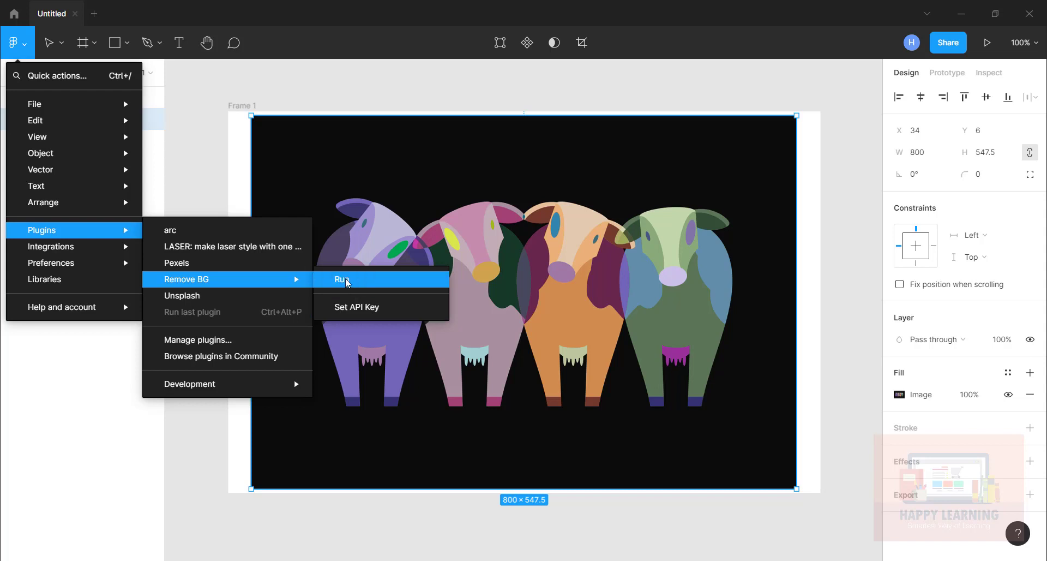
click(368, 307)
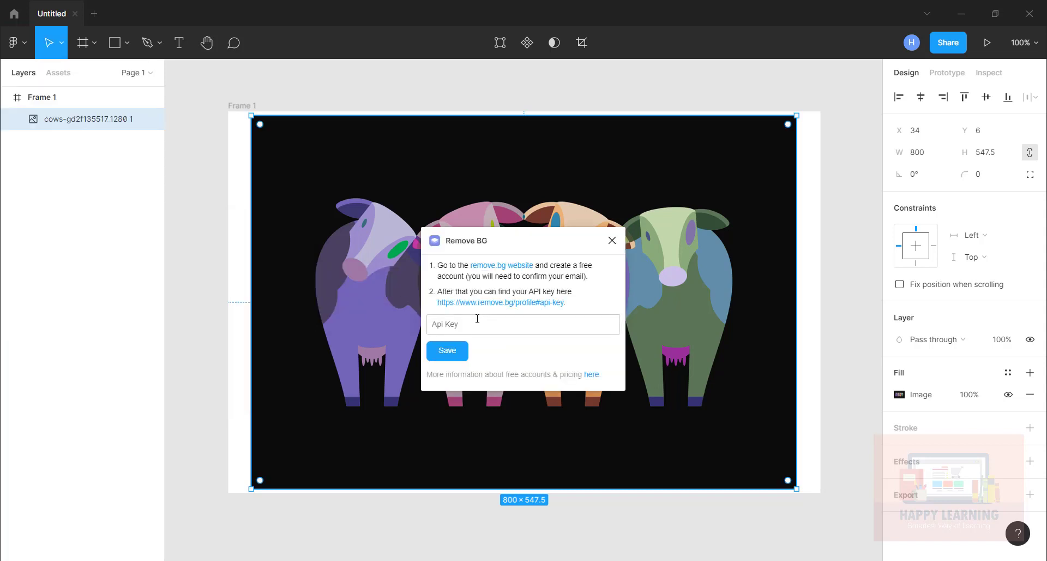
click(486, 270)
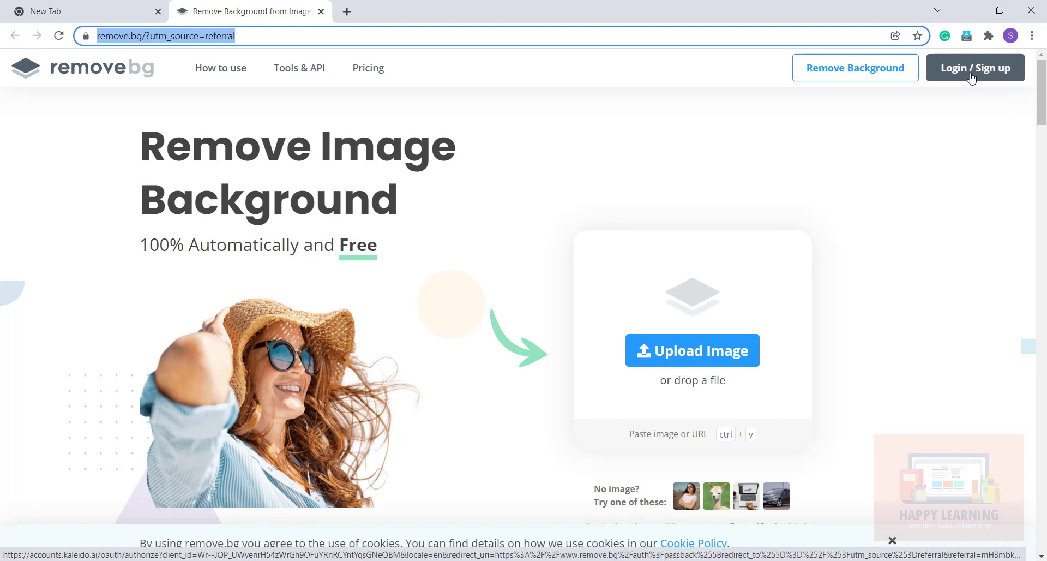
Step: Sign in to remove.bg with a Google account
click(972, 79)
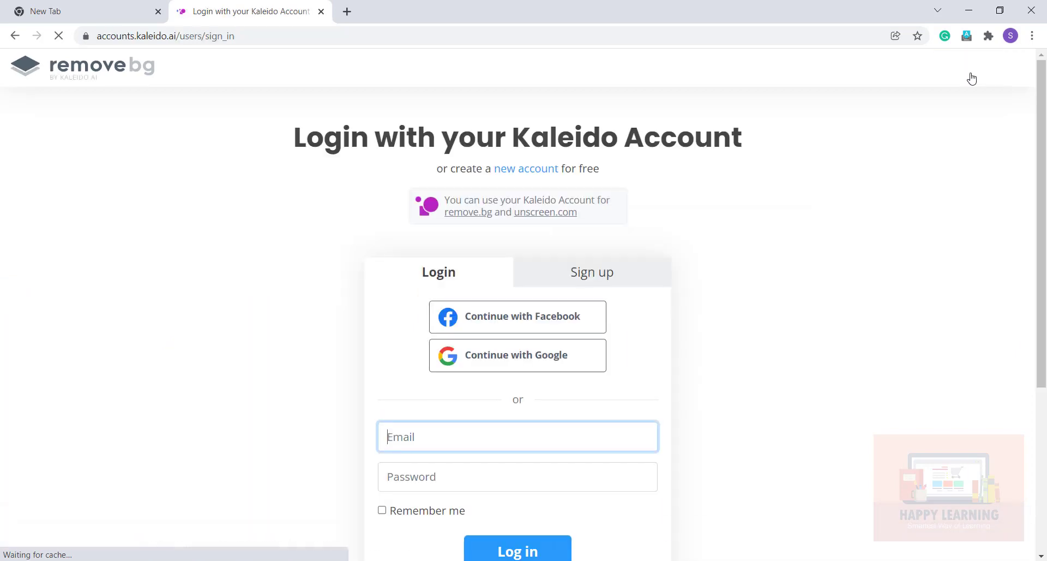
click(531, 361)
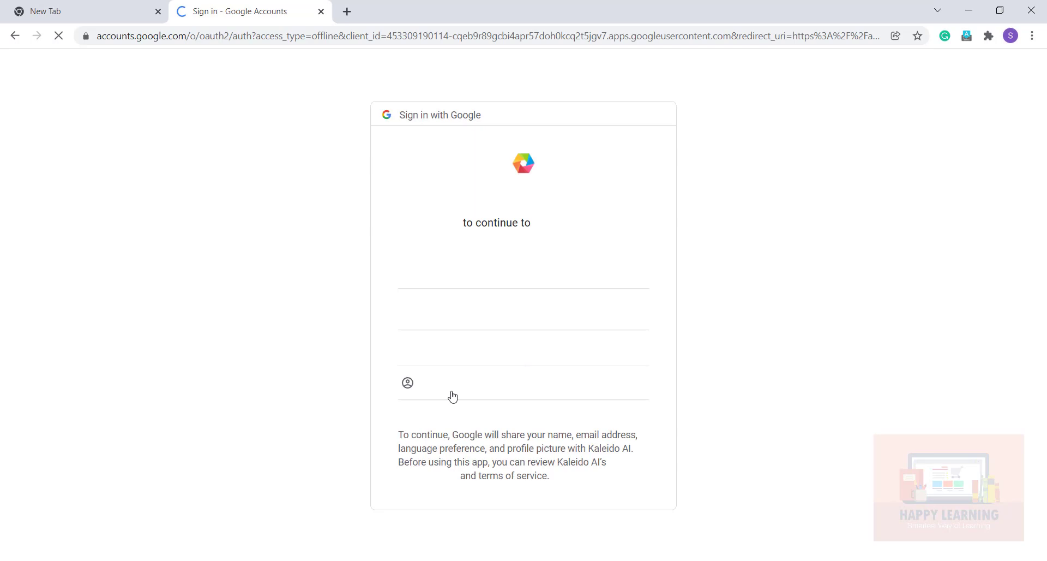
click(469, 347)
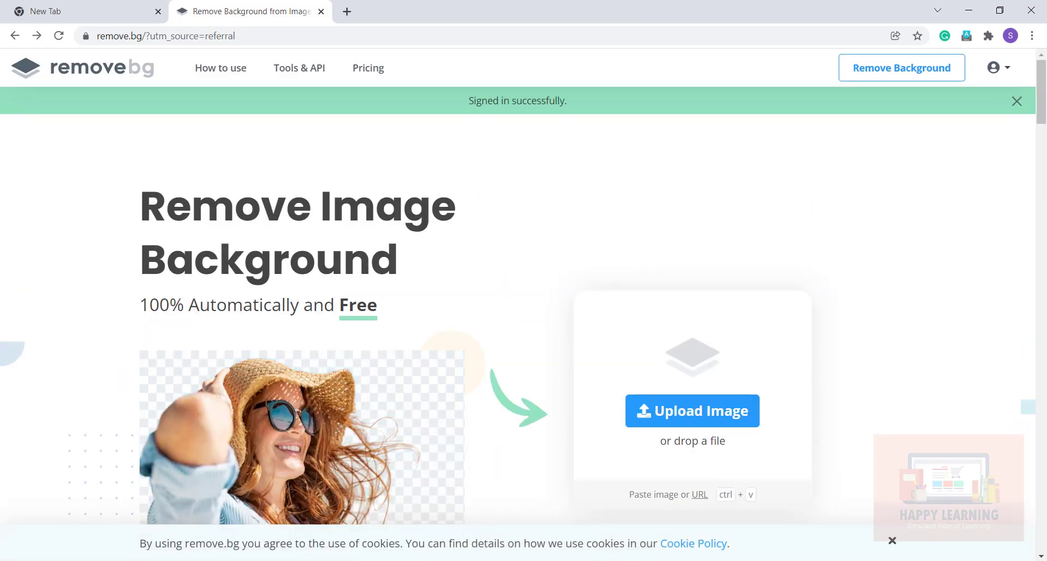
Step: Reveal the API key on the remove.bg dashboard and copy it
key(alt+Tab)
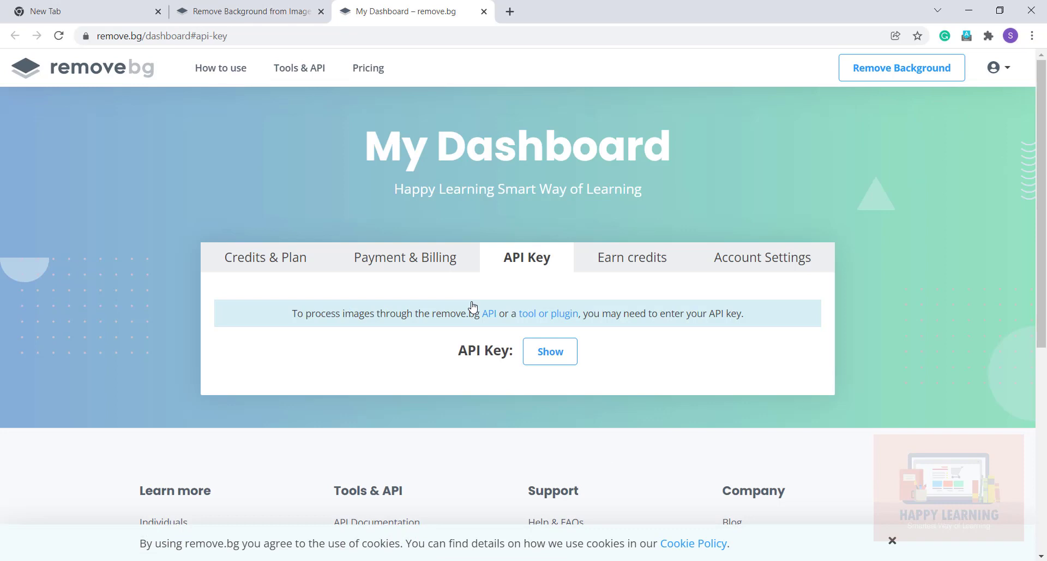
click(549, 354)
drag(609, 383, 437, 375)
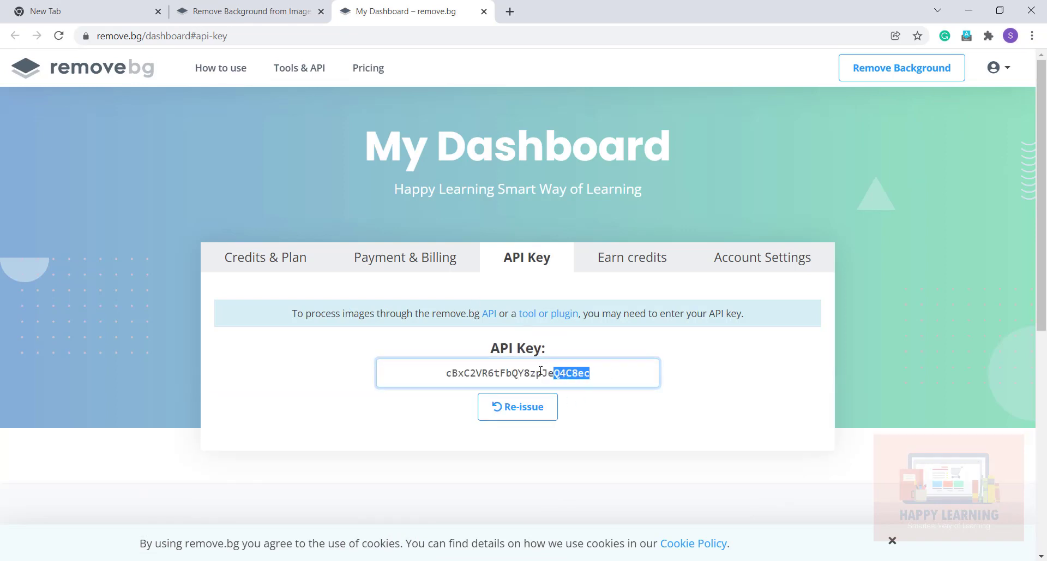
right_click(448, 374)
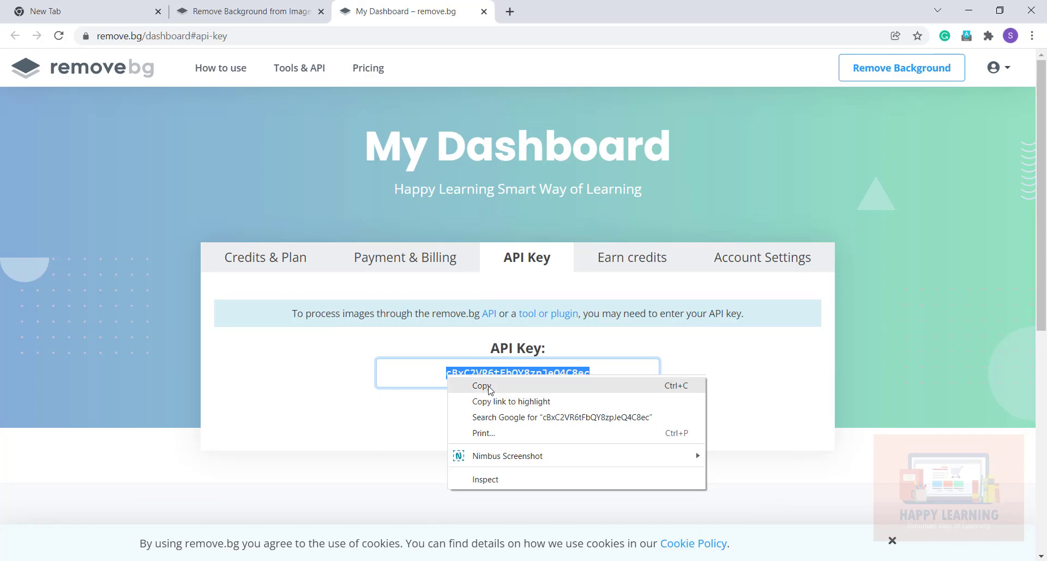
click(461, 385)
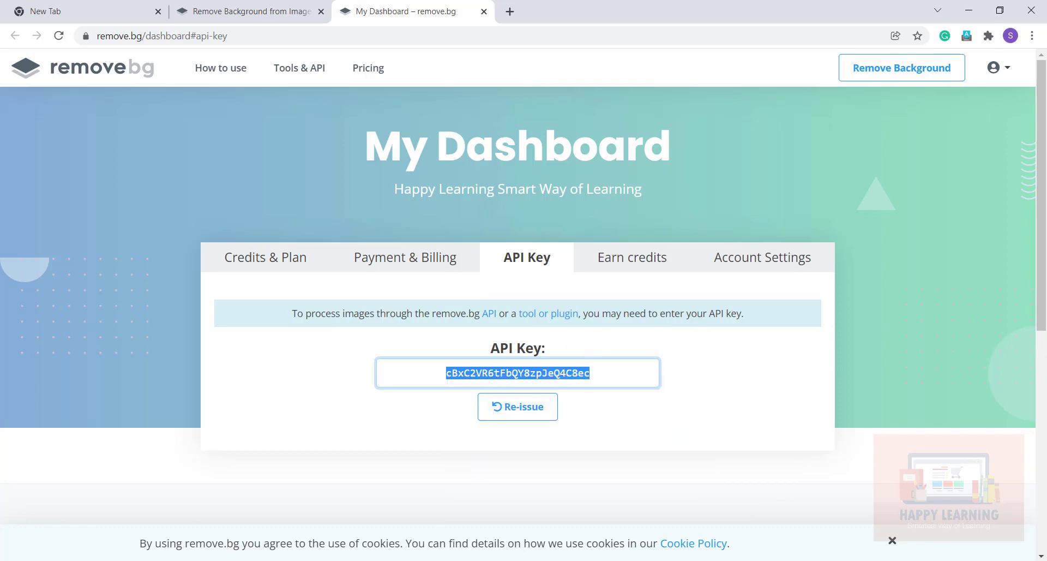
key(alt+Tab)
Step: Paste the copied API key into the Remove BG dialog and save it
click(445, 325)
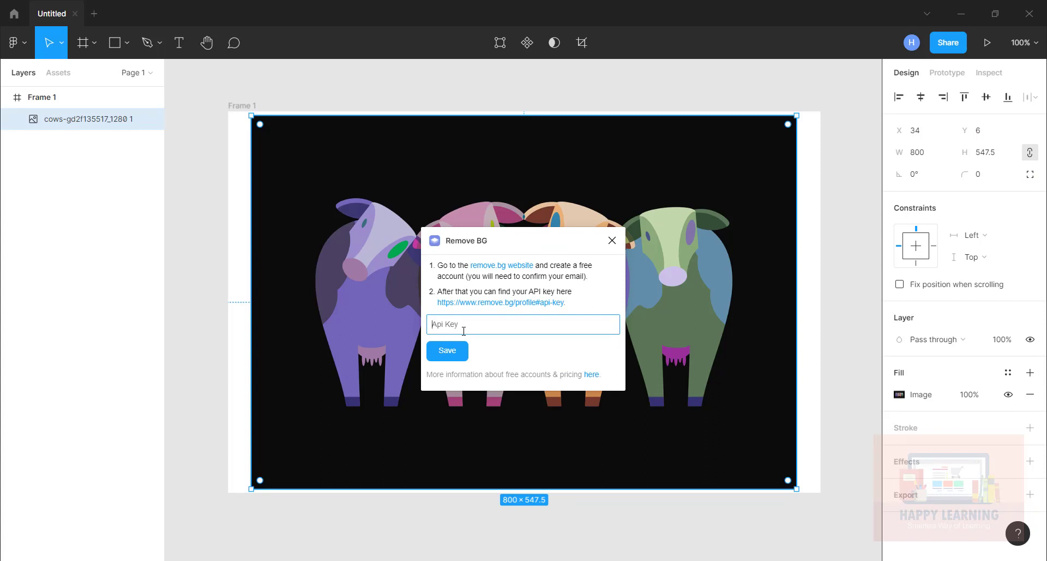
key(ctrl+v)
click(447, 356)
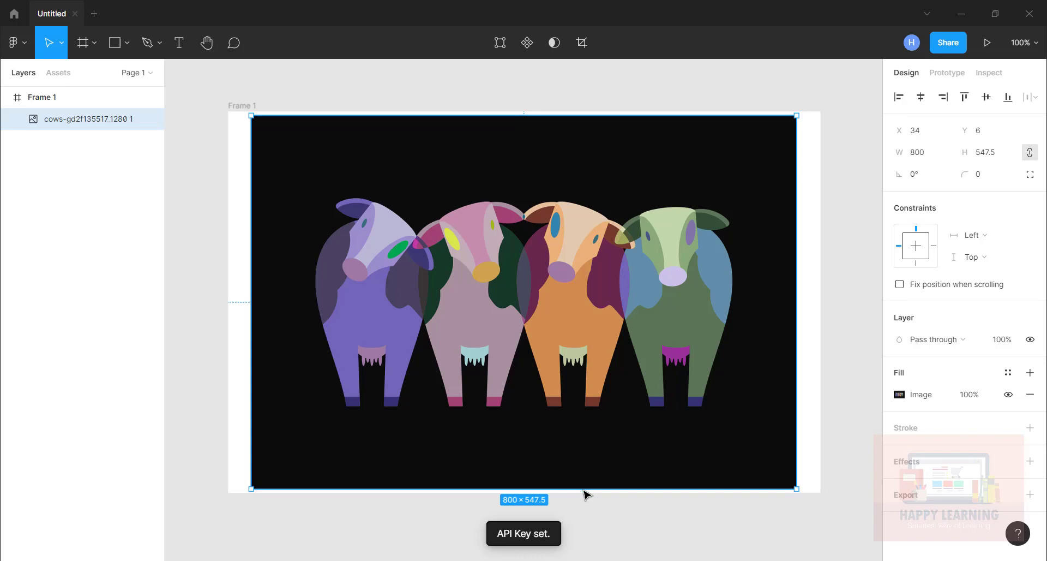
Step: Run Remove BG on the cow image to strip its black background
click(17, 42)
mouse_move(41, 230)
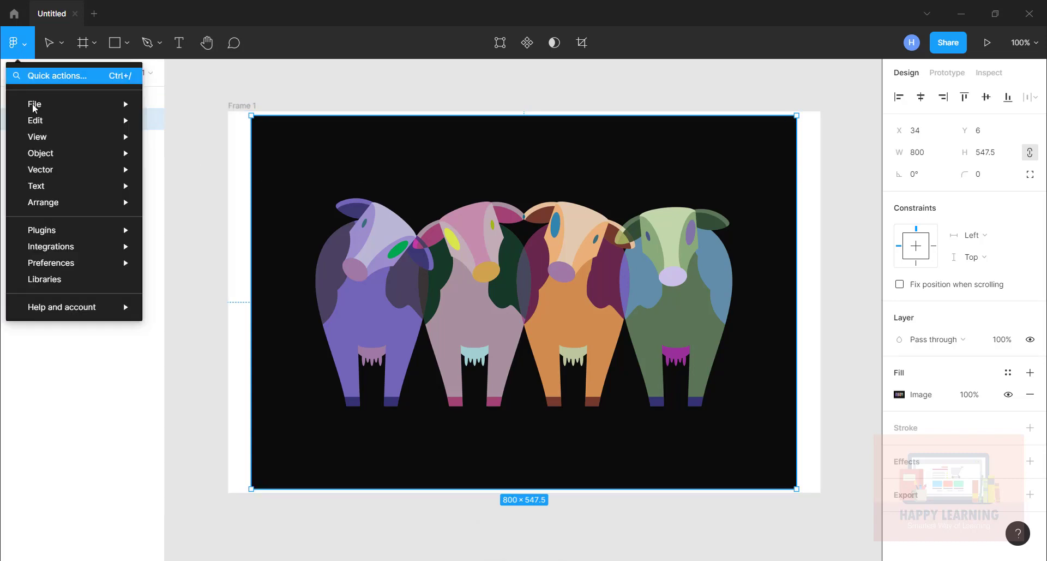
mouse_move(188, 279)
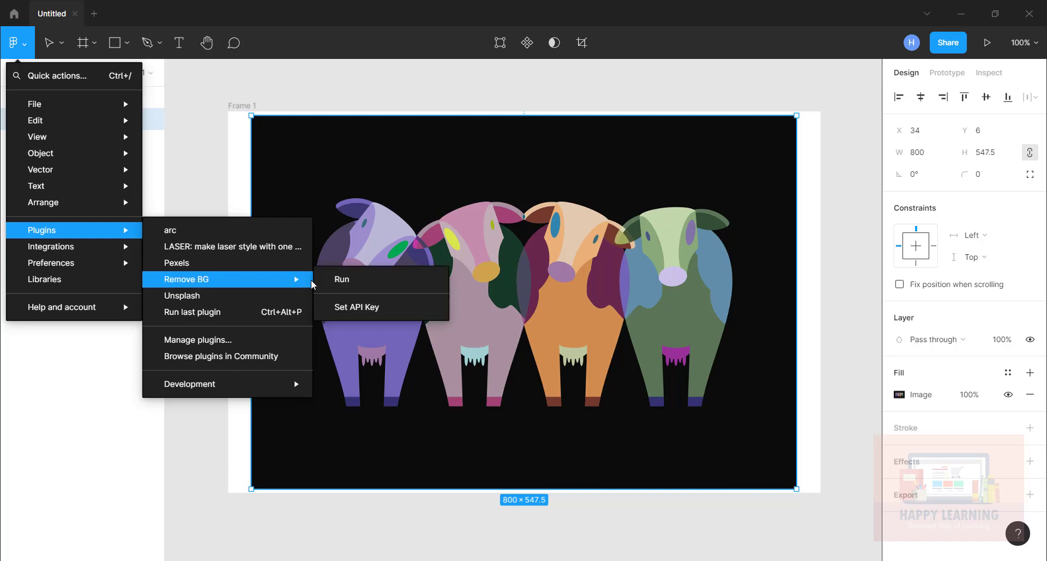
click(341, 283)
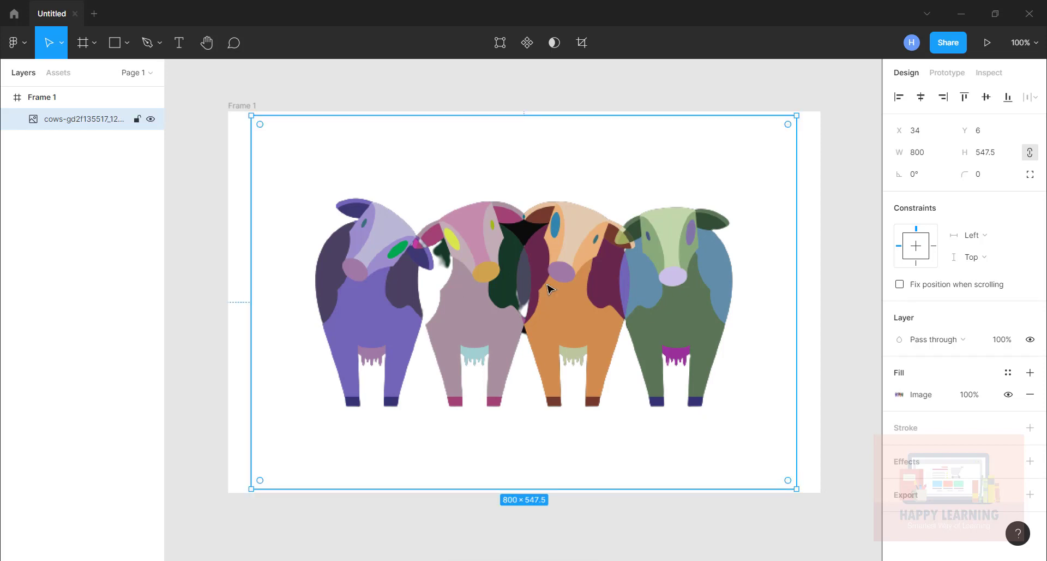
click(851, 307)
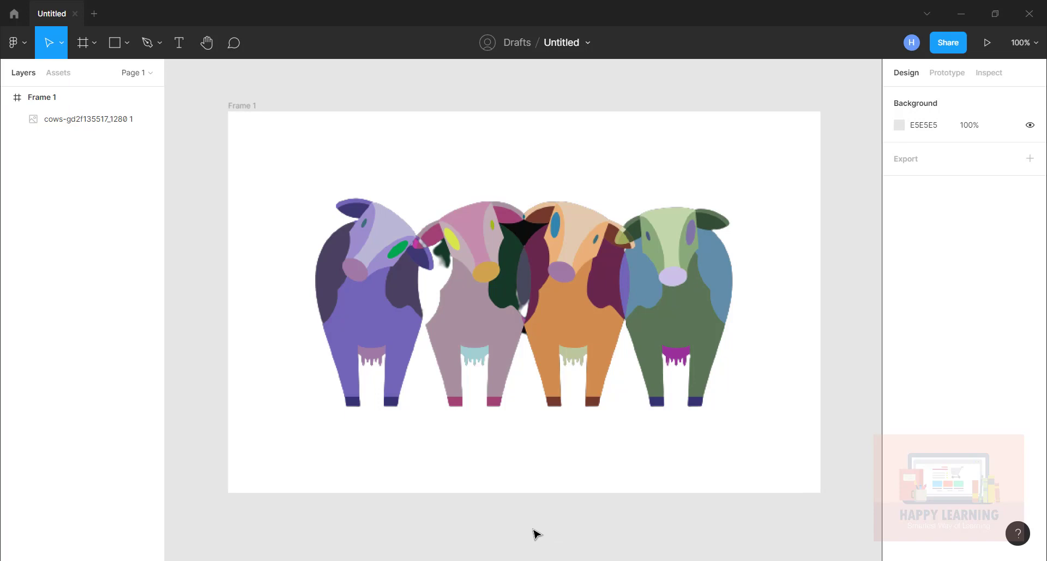
key(alt+Tab)
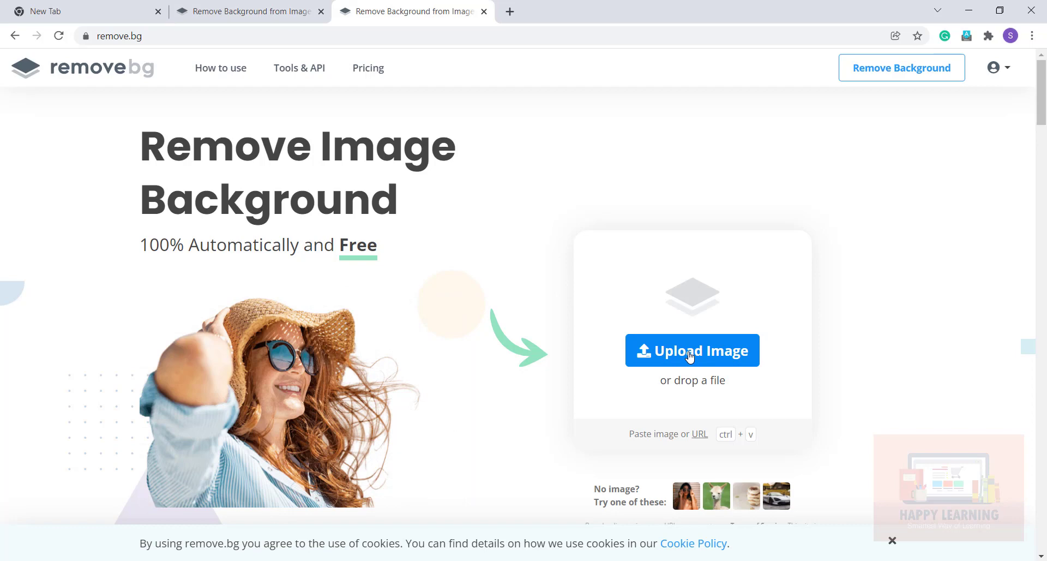
Step: Upload the pink flowers photo to remove.bg, view the cut-out, then close the result
click(671, 355)
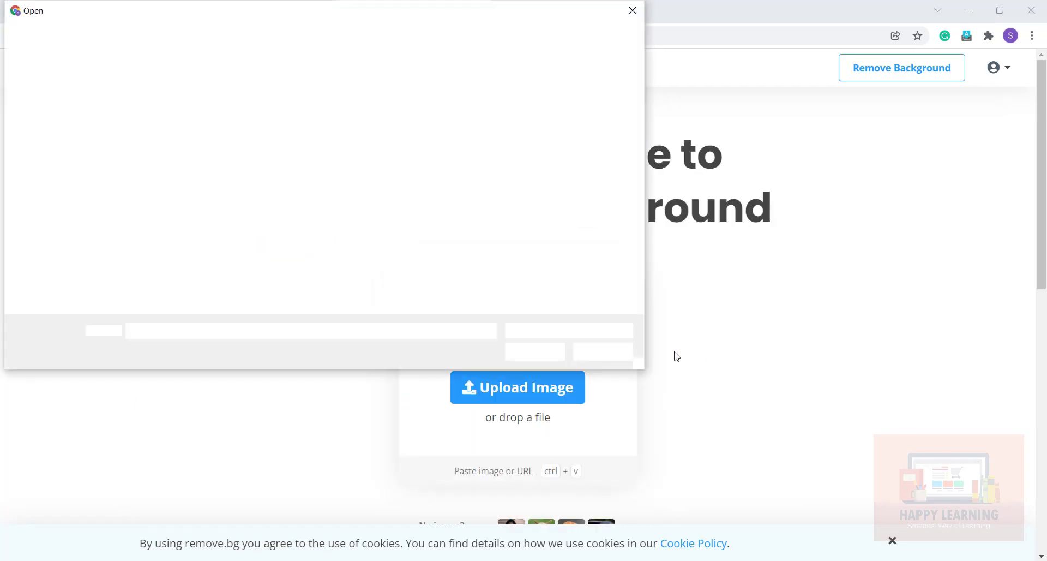
click(243, 128)
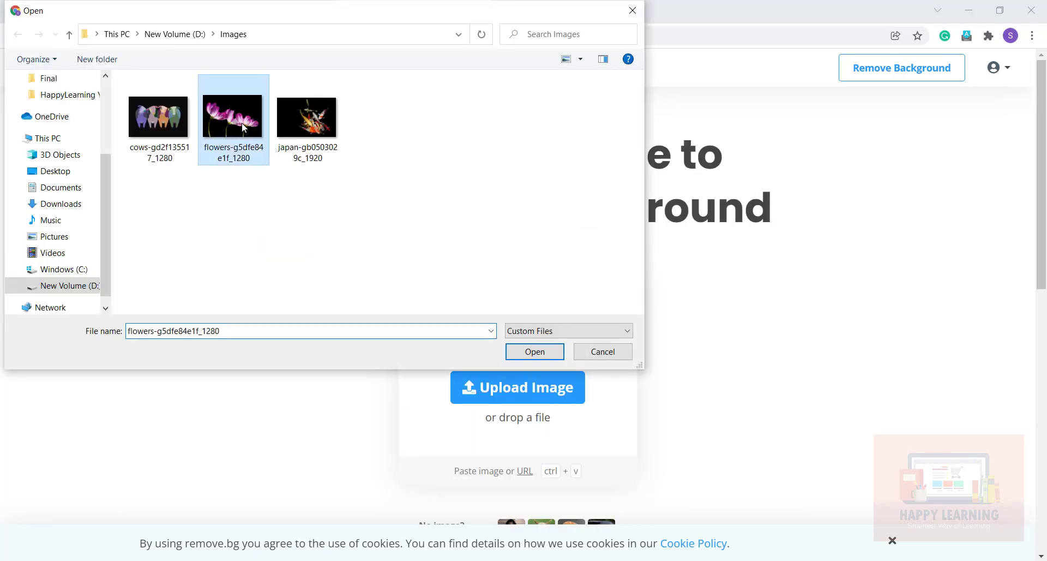
click(544, 355)
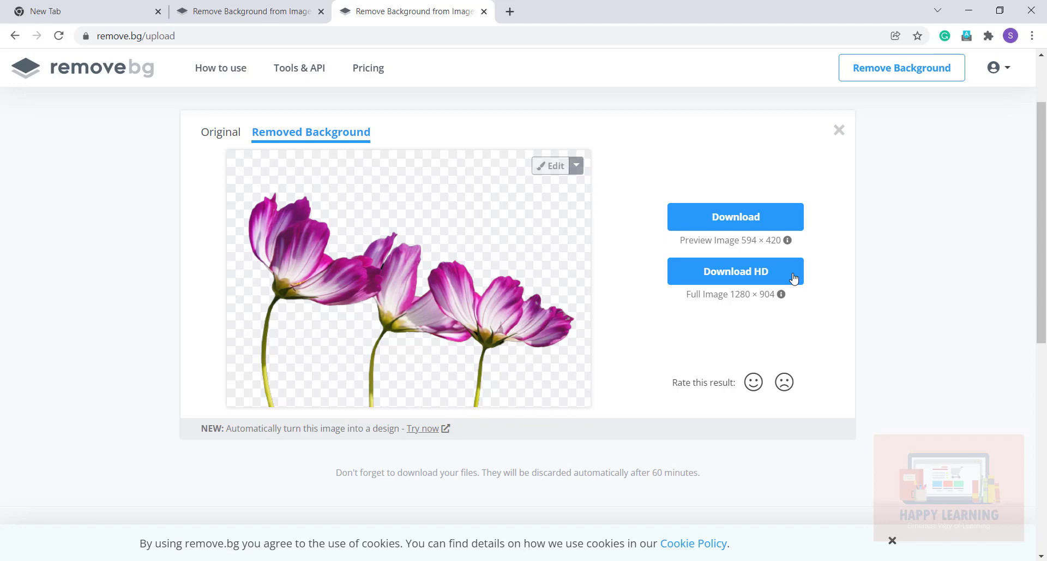
click(839, 131)
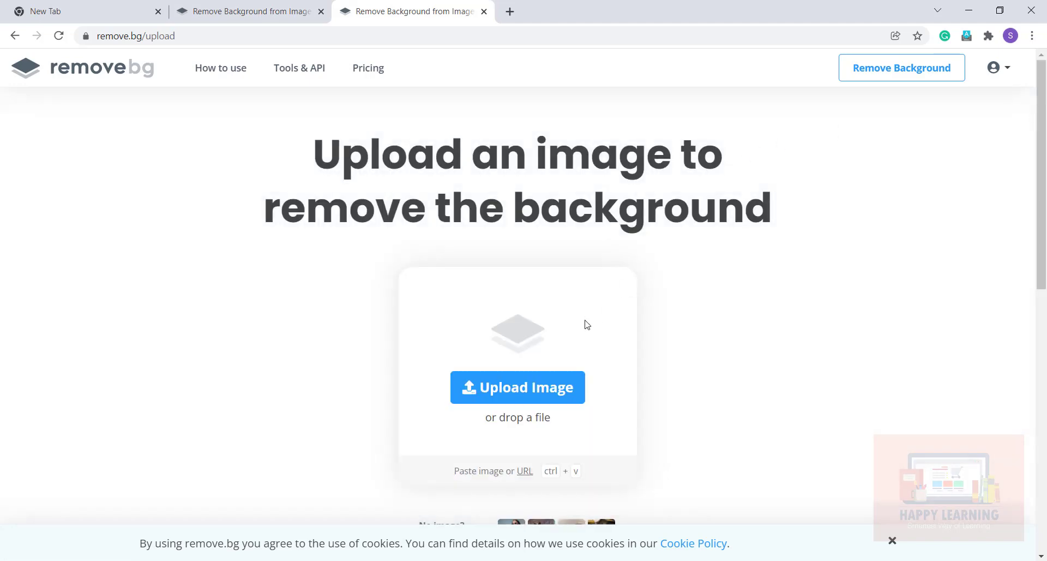
Step: Upload the japan koi fish image to remove.bg for background removal
click(532, 391)
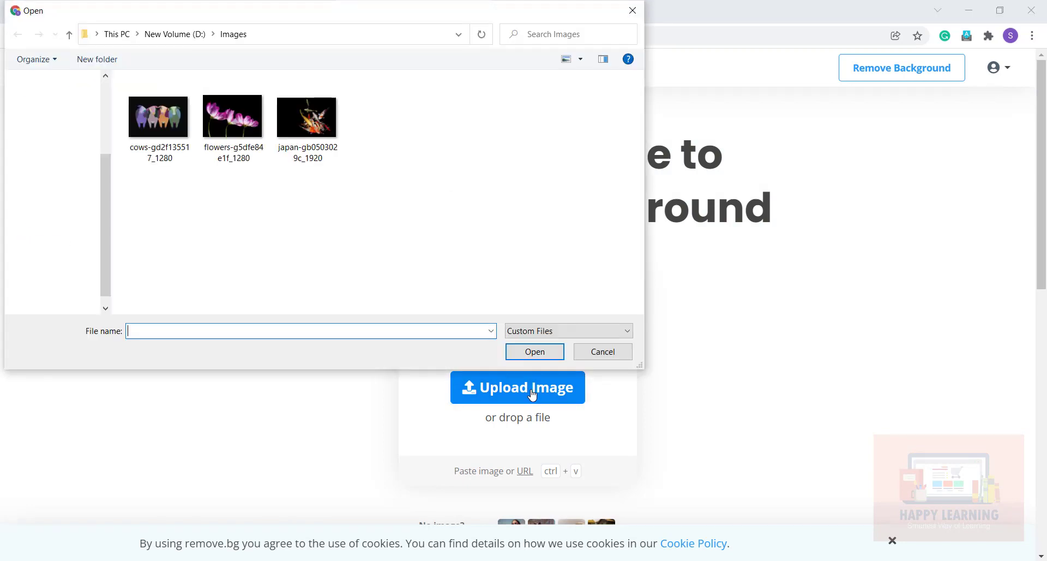
click(306, 125)
double_click(306, 124)
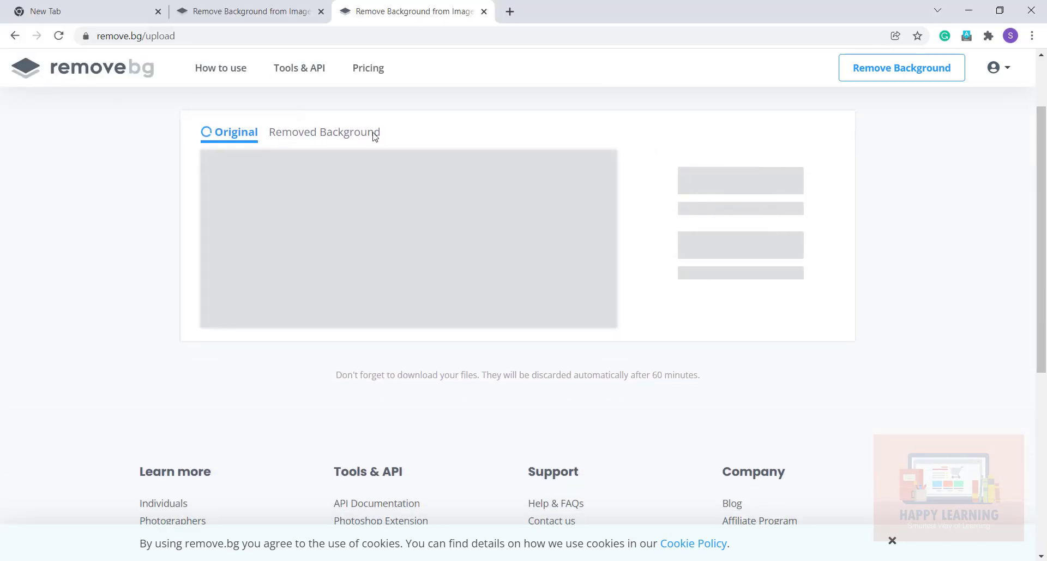